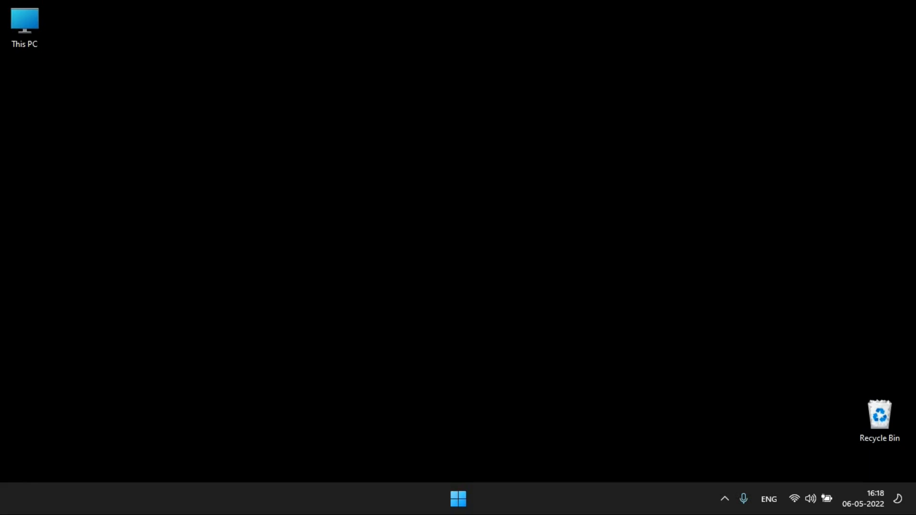
- Open Firefox and go to the kali.org website
click(459, 499)
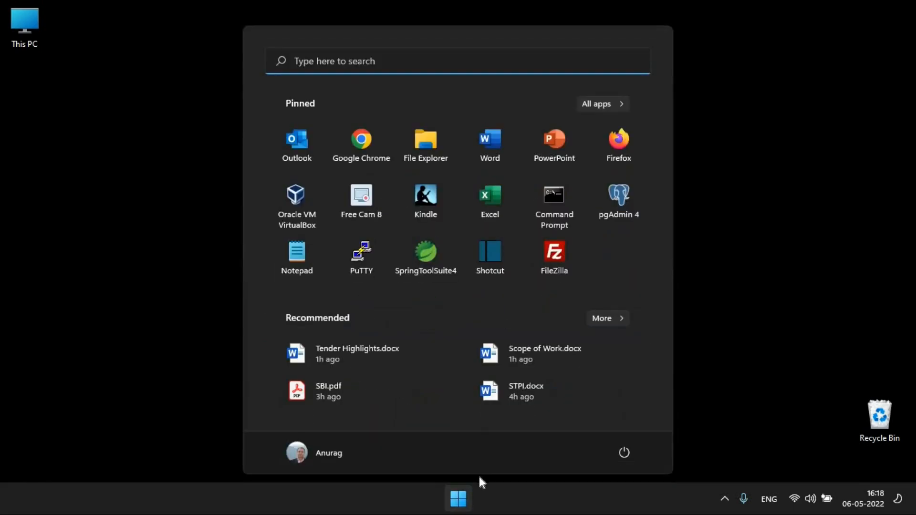
click(619, 143)
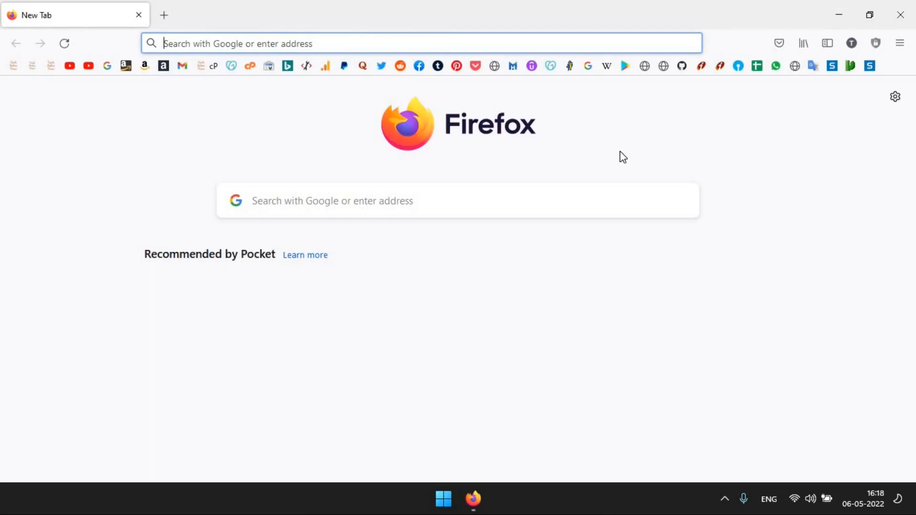
click(391, 44)
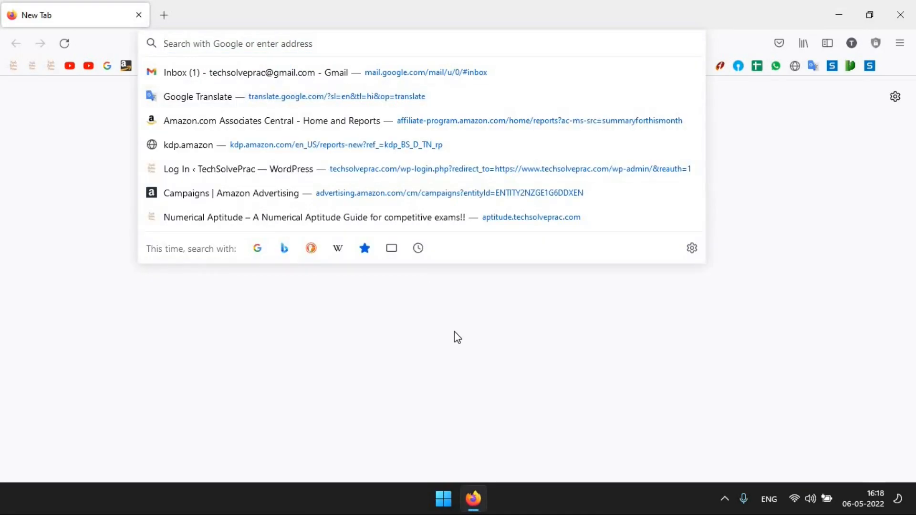
text(kali.org)
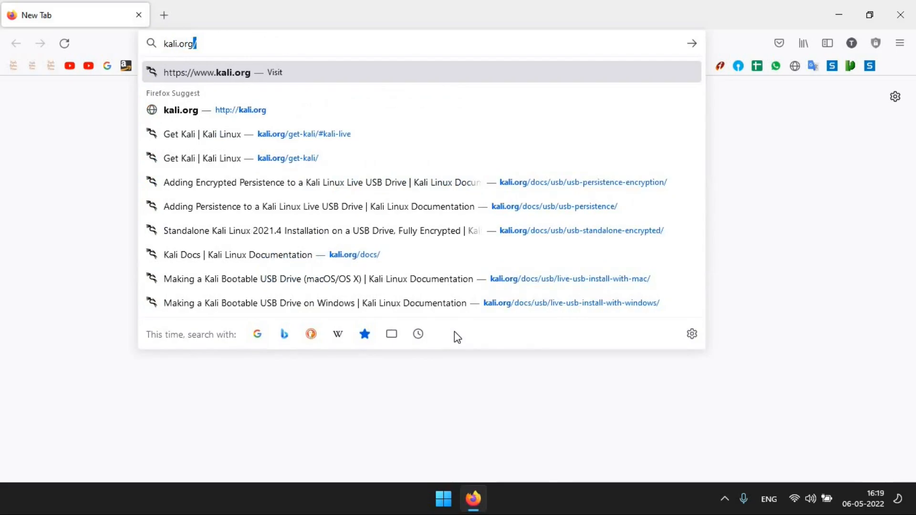
key(Return)
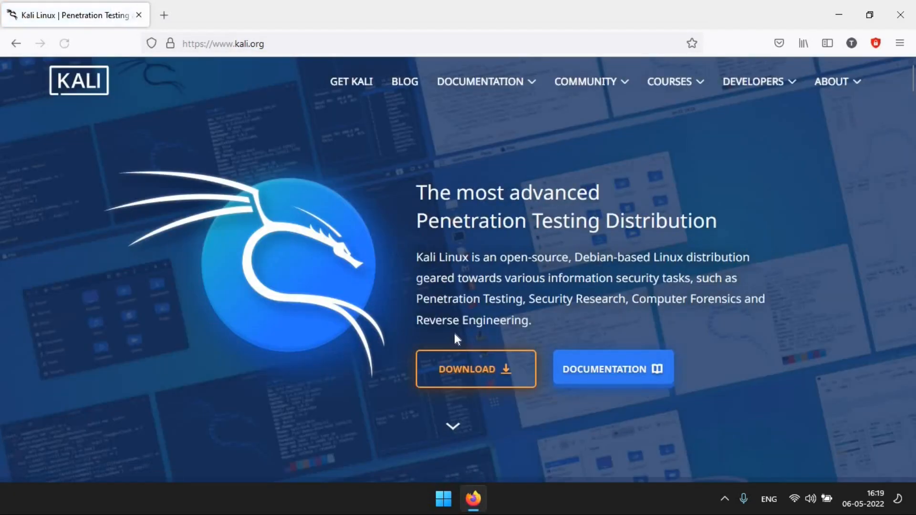
- Download the 64-bit Kali 2022.1 point release live image from the Live Boot section of the Kali downloads page
click(468, 377)
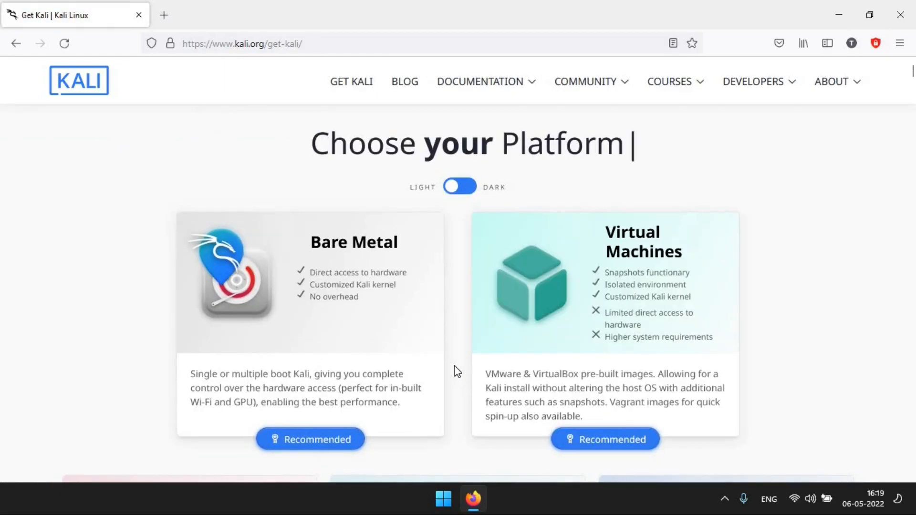
scroll(456, 368, down, 10)
scroll(440, 254, down, 1)
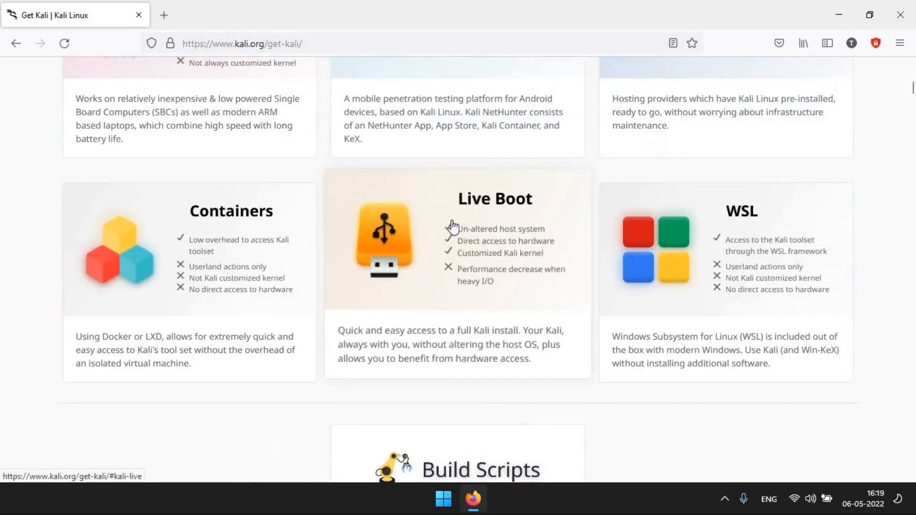
click(487, 253)
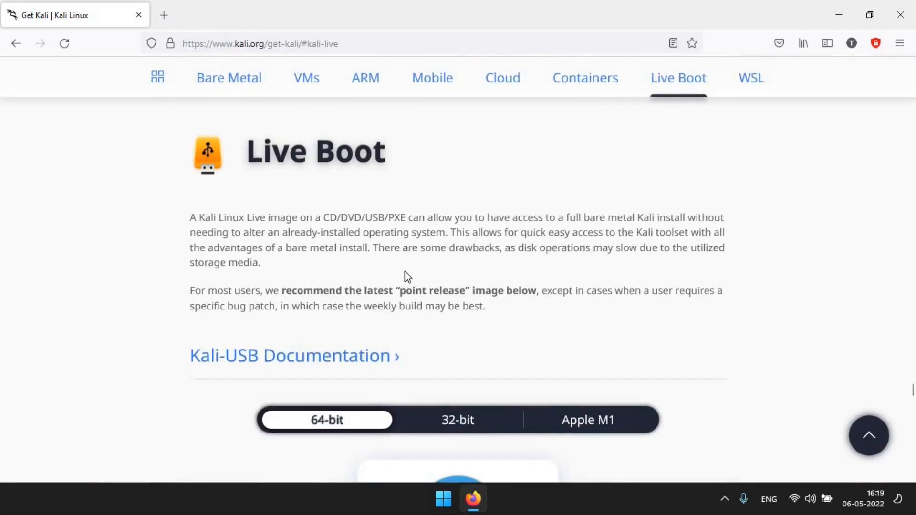
scroll(404, 271, down, 5)
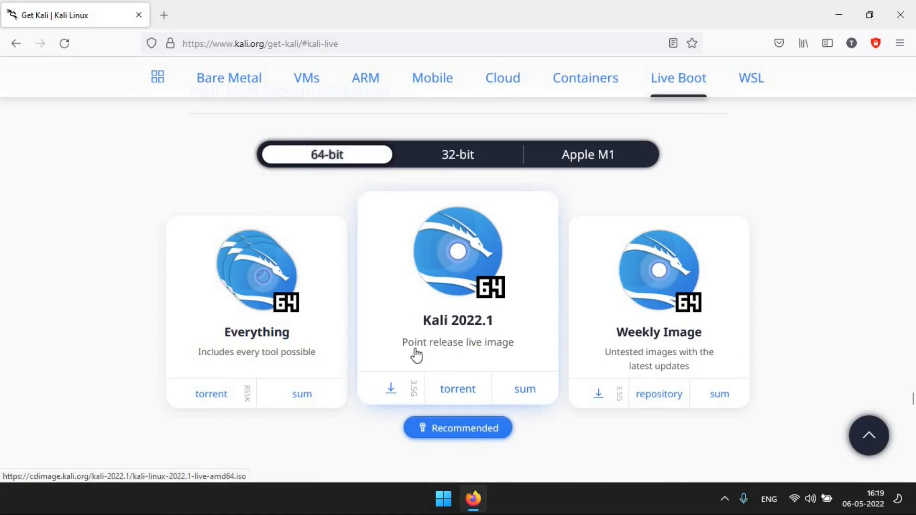
click(390, 396)
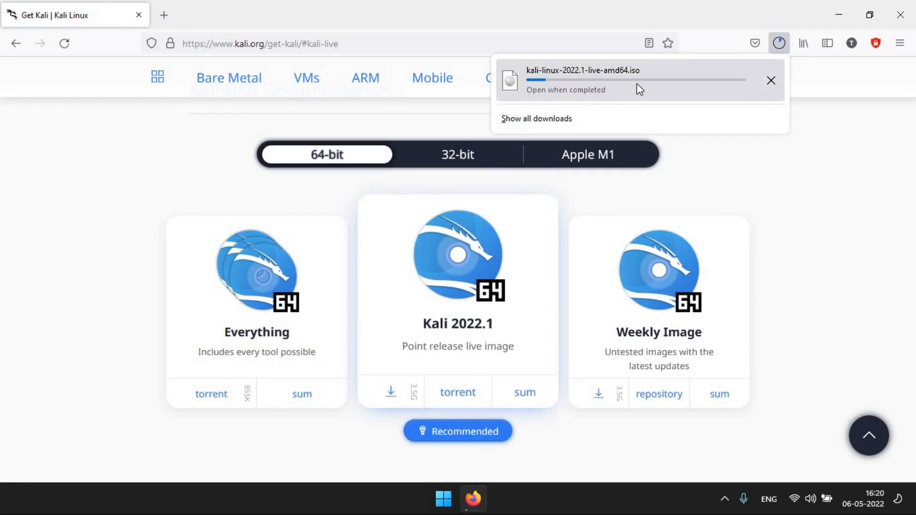
- Load balena.io in a new browser tab and open the balenaEtcher product page
click(164, 19)
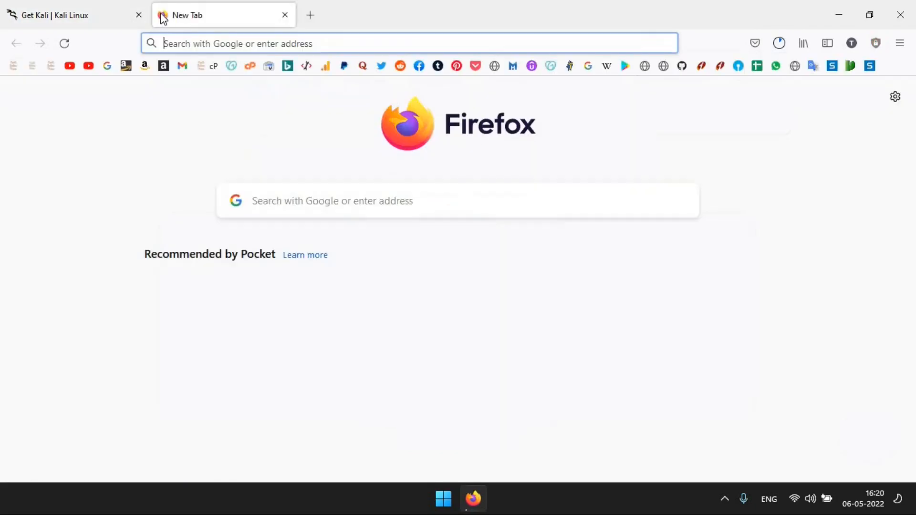
click(250, 51)
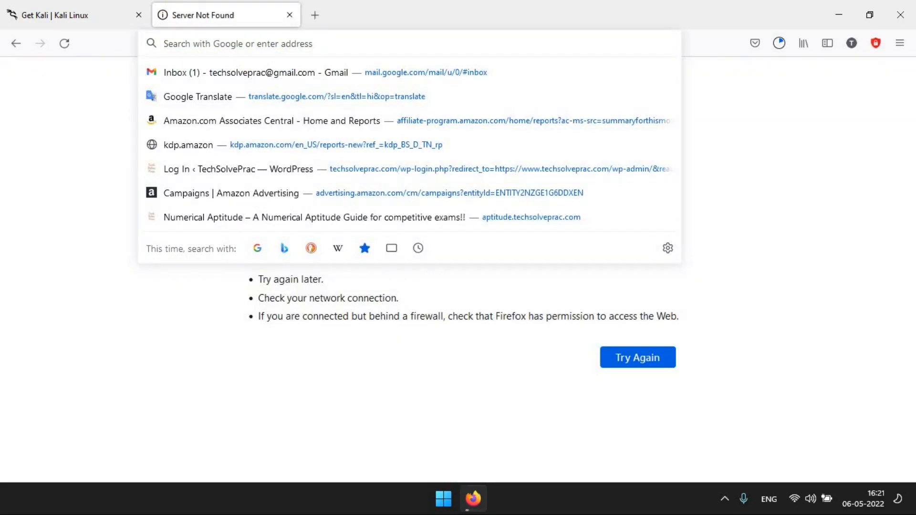
text(balena)
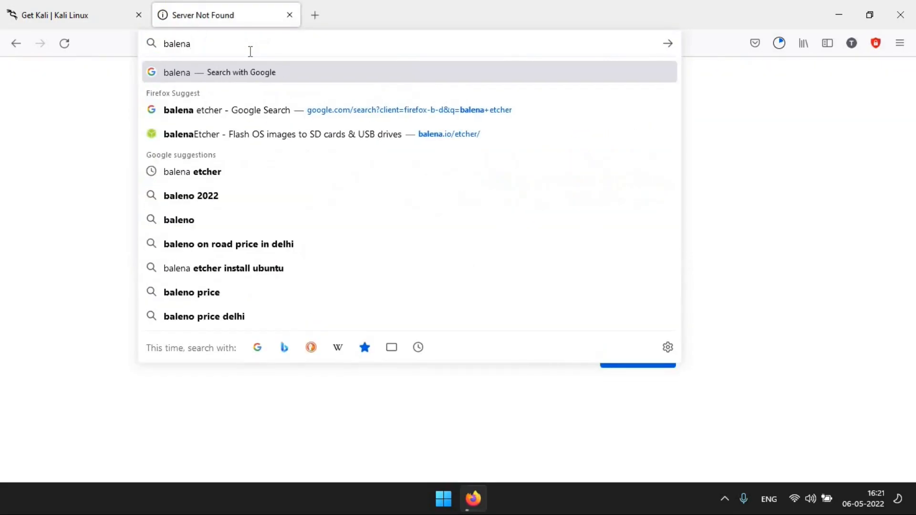
text(.io)
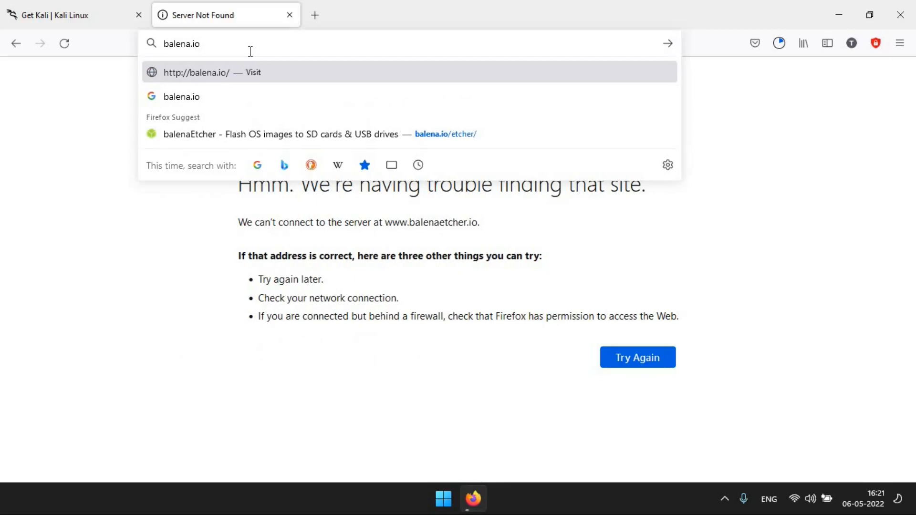
key(Return)
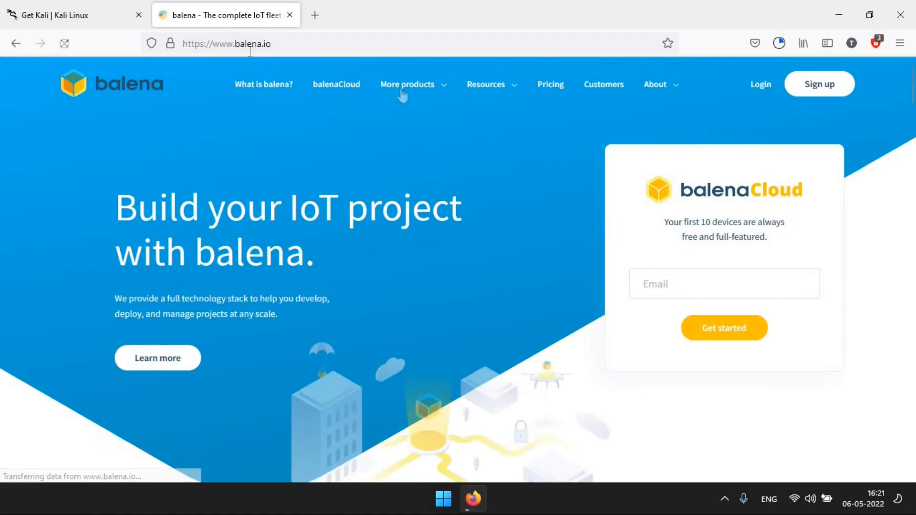
mouse_move(419, 84)
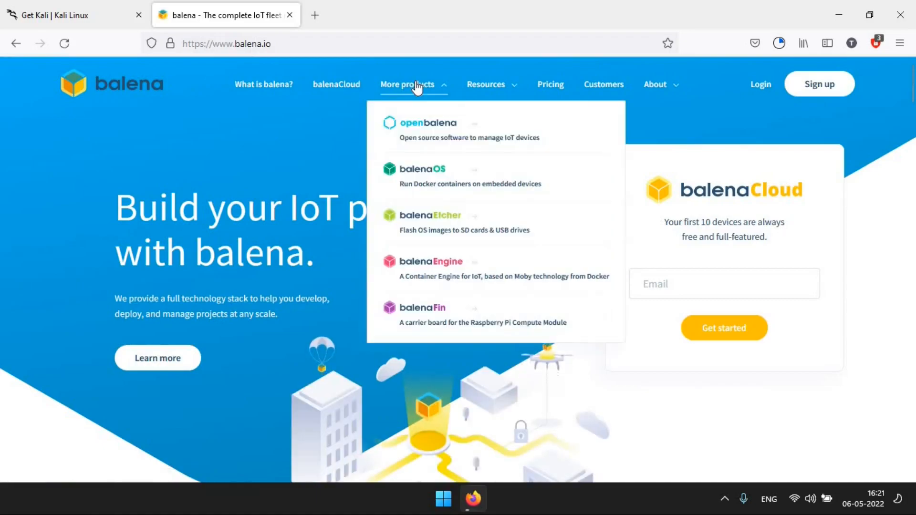
click(499, 221)
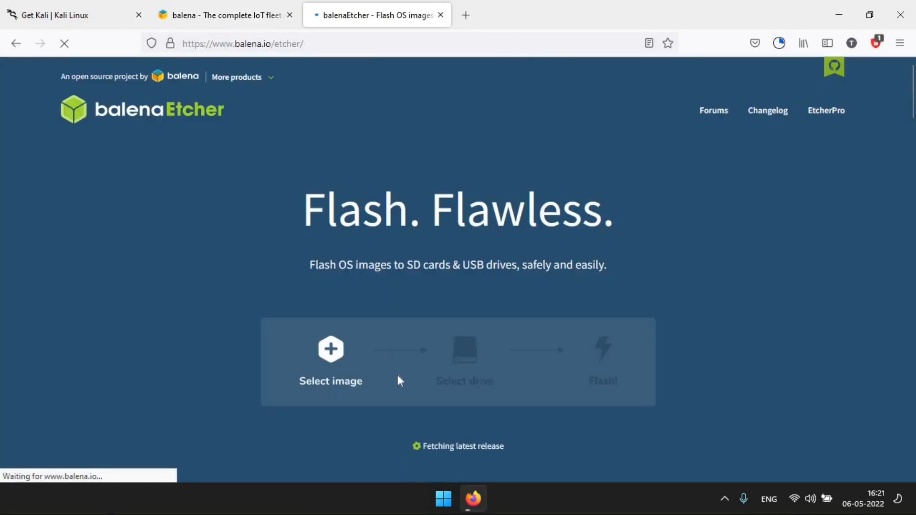
- Download the balenaEtcher installer for Windows (x86|x64)
scroll(440, 396, down, 2)
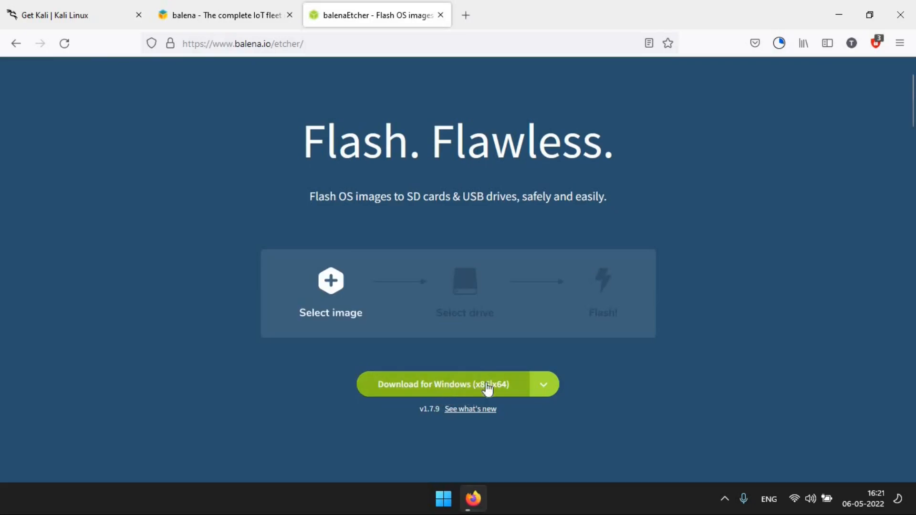
click(548, 387)
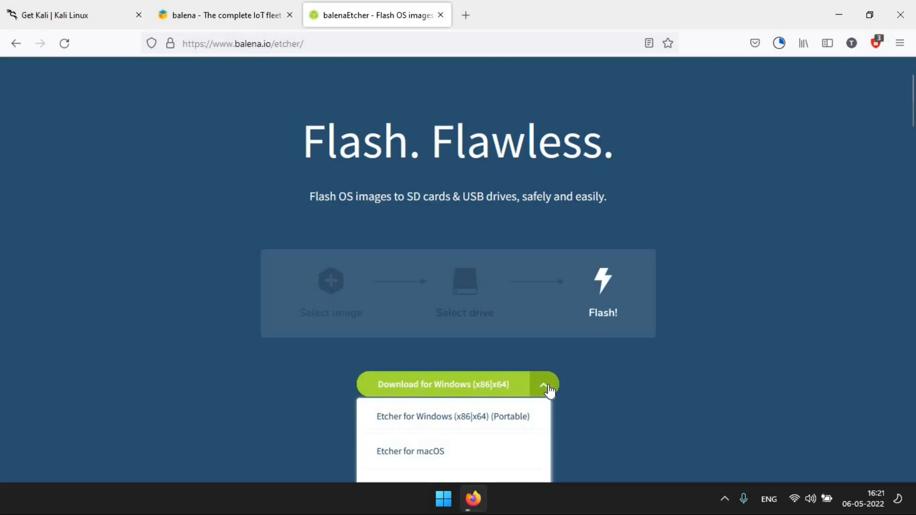
click(543, 385)
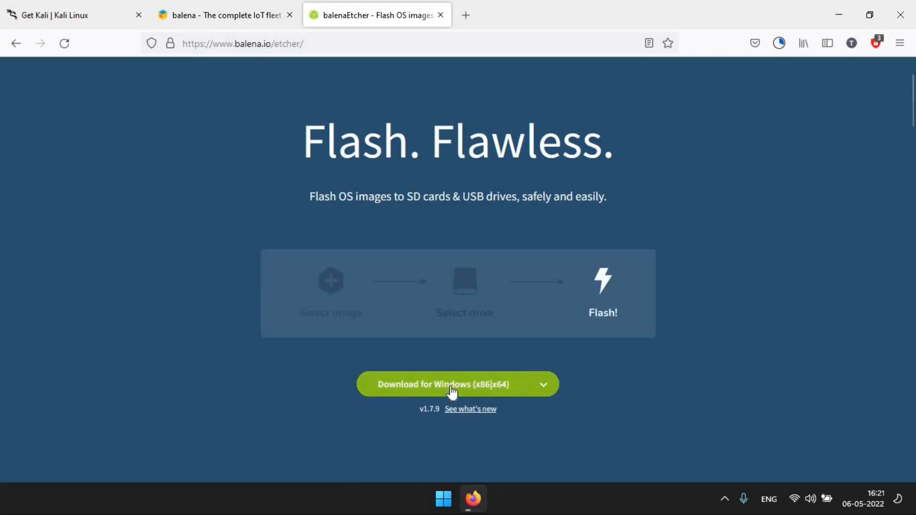
click(452, 392)
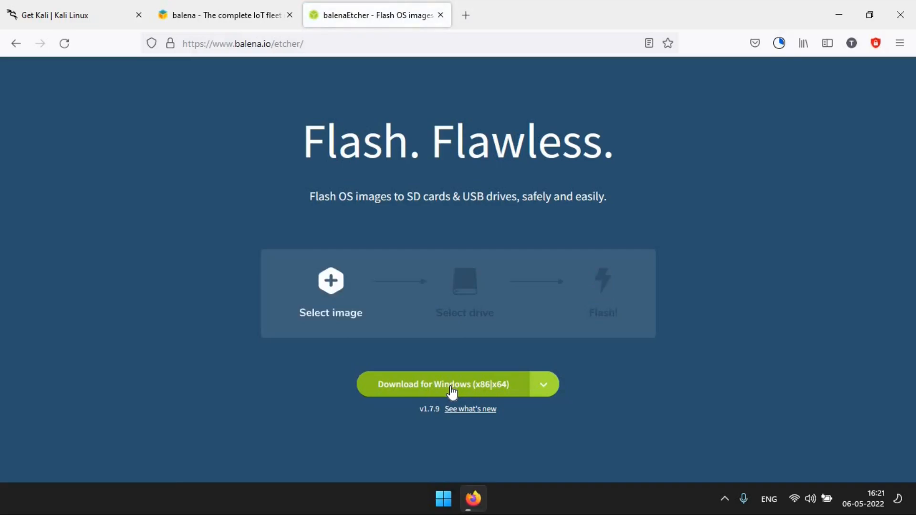
- Show the finished Etcher download in its folder and run balenaEtcher-Setup-1.7.9.exe
click(779, 44)
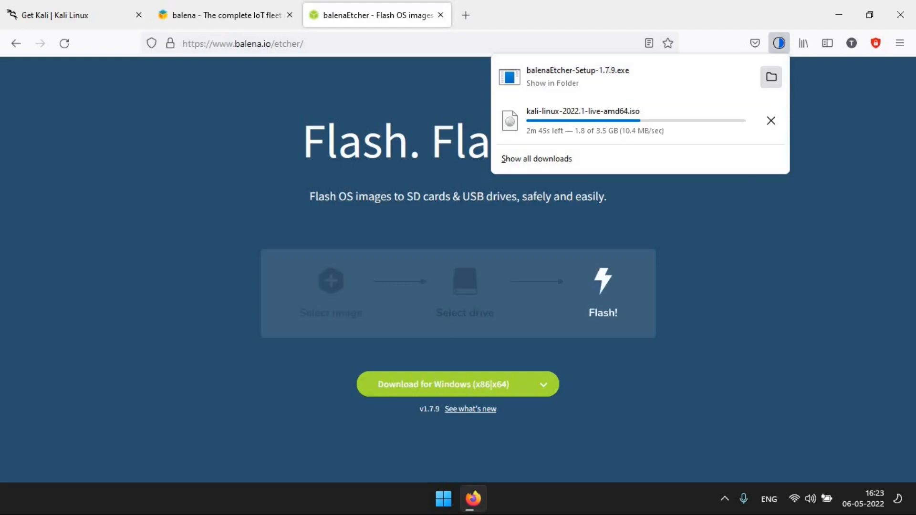
click(771, 78)
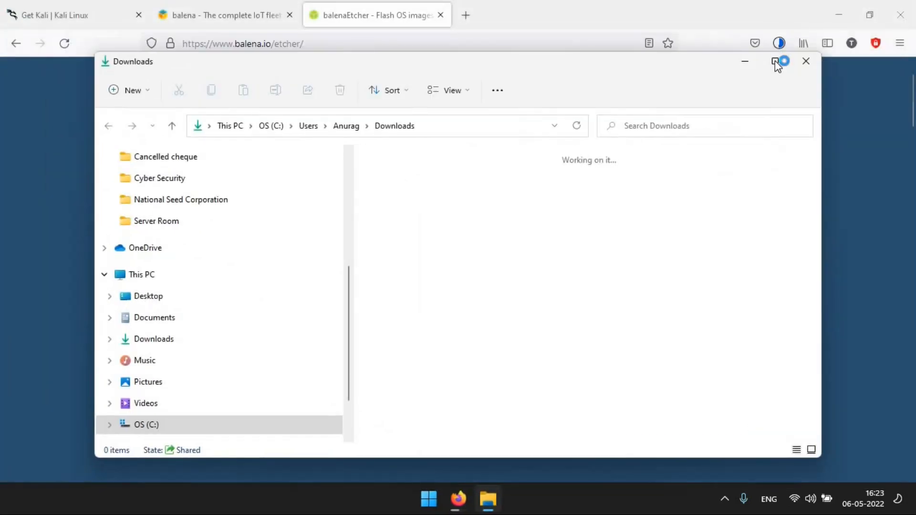
click(774, 61)
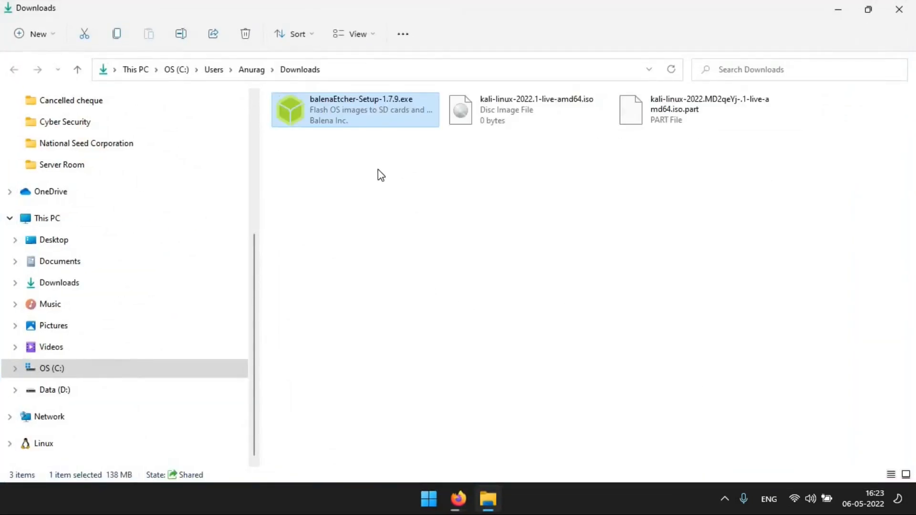
double_click(324, 115)
right_click(325, 116)
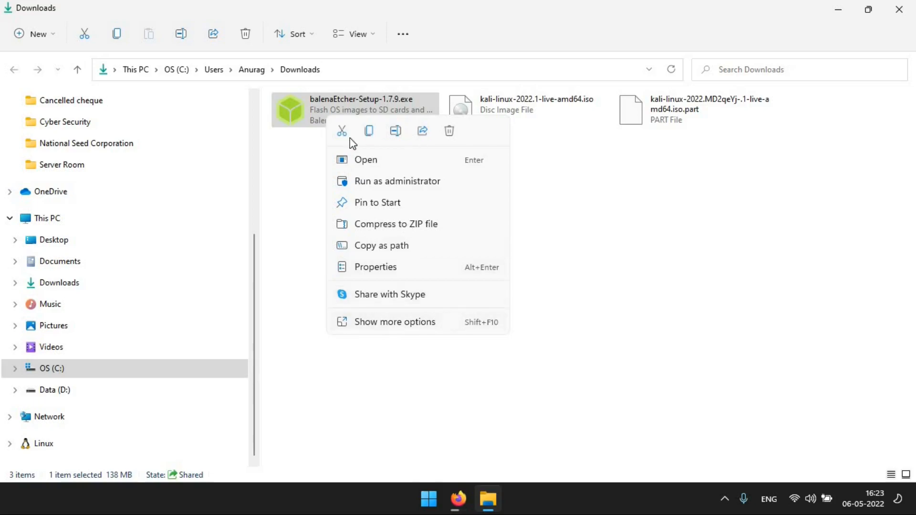
click(366, 161)
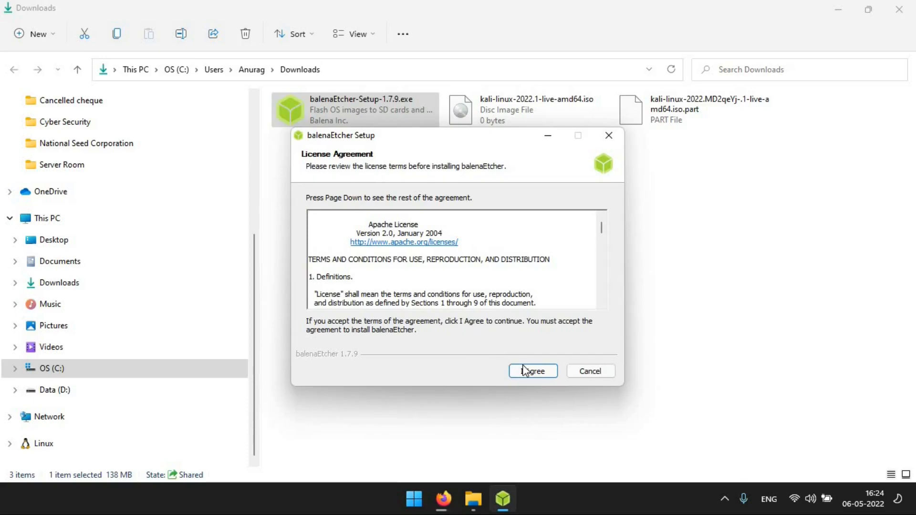
- Review and accept the balenaEtcher license agreement to install the program
drag(603, 227, 602, 247)
scroll(607, 305, down, 5)
click(531, 374)
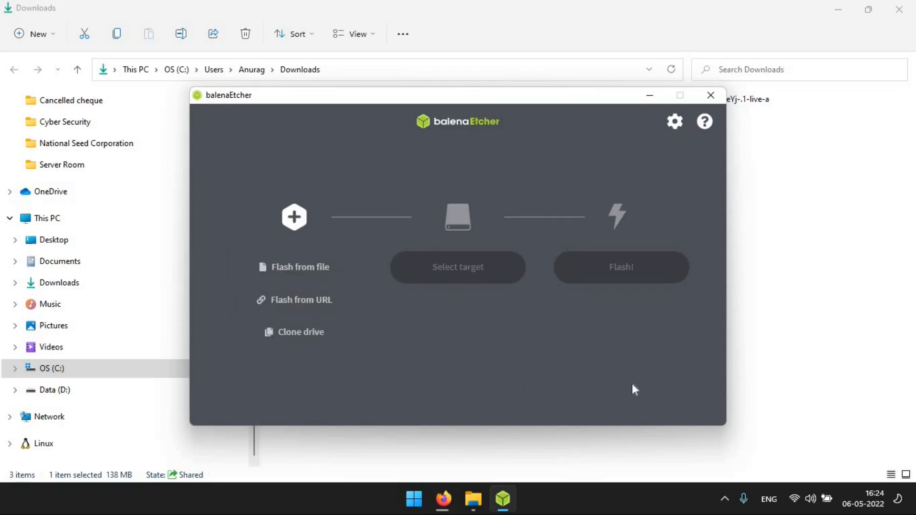
- Switch to Firefox, check the download of kali-linux-2022.1-live-amd64.iso, and close the browser
click(443, 499)
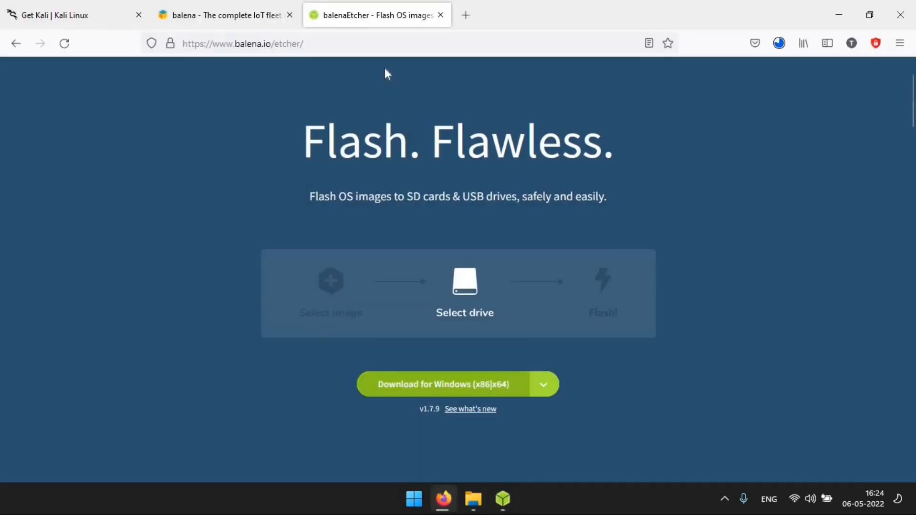
click(779, 43)
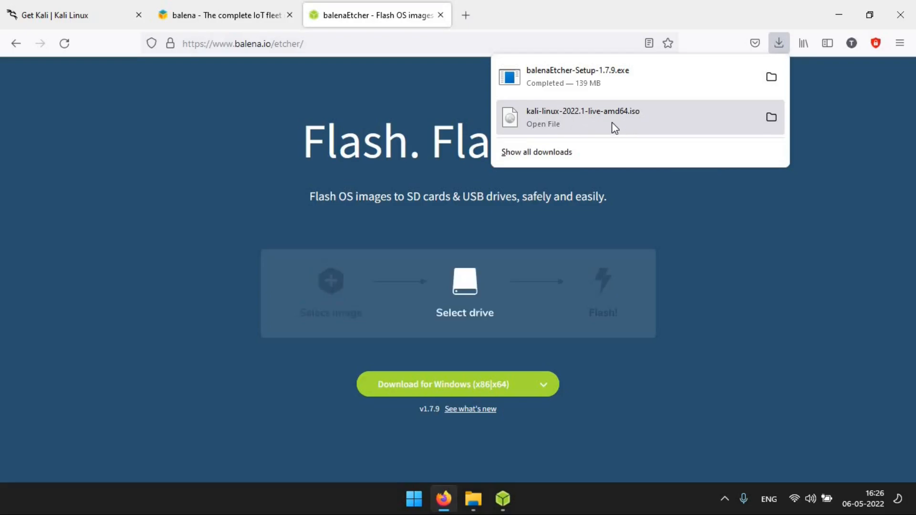
click(897, 19)
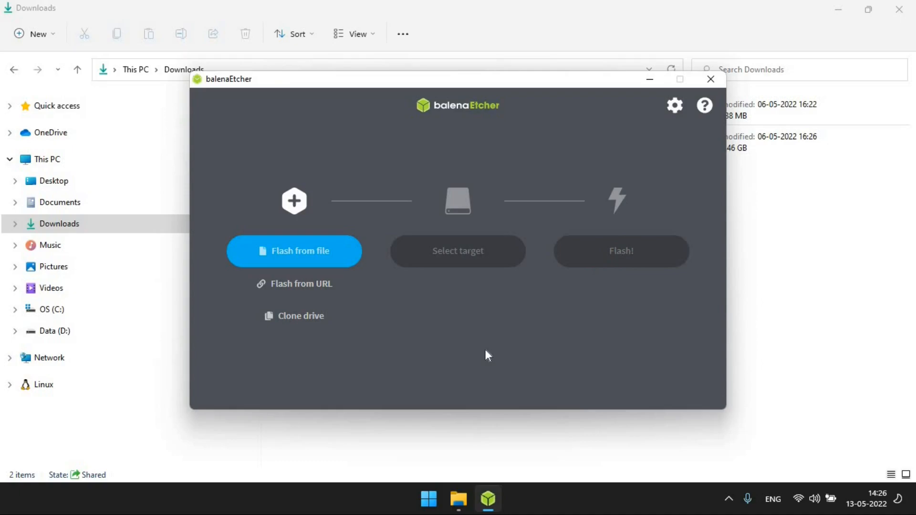
- In balenaEtcher, flash kali-linux-2022.1-live-amd64.iso from Downloads to the SanDisk USB drive and close the program
click(297, 250)
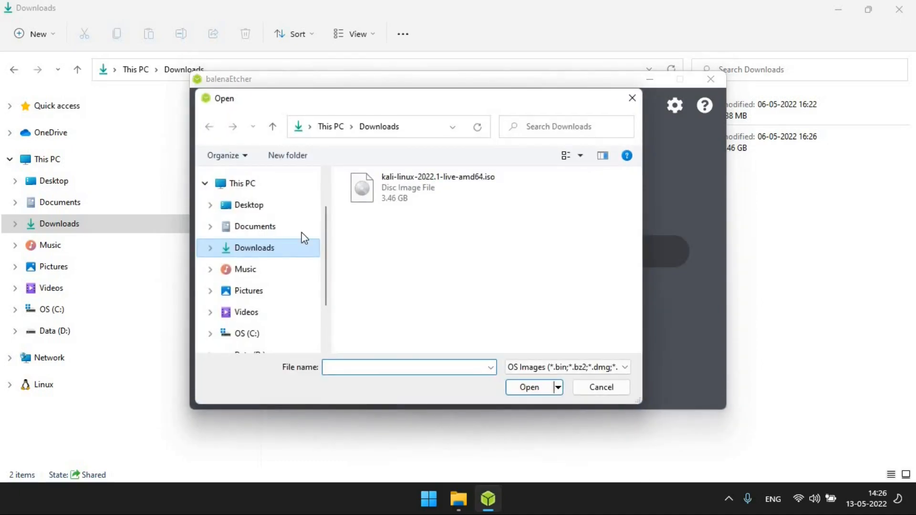
click(414, 193)
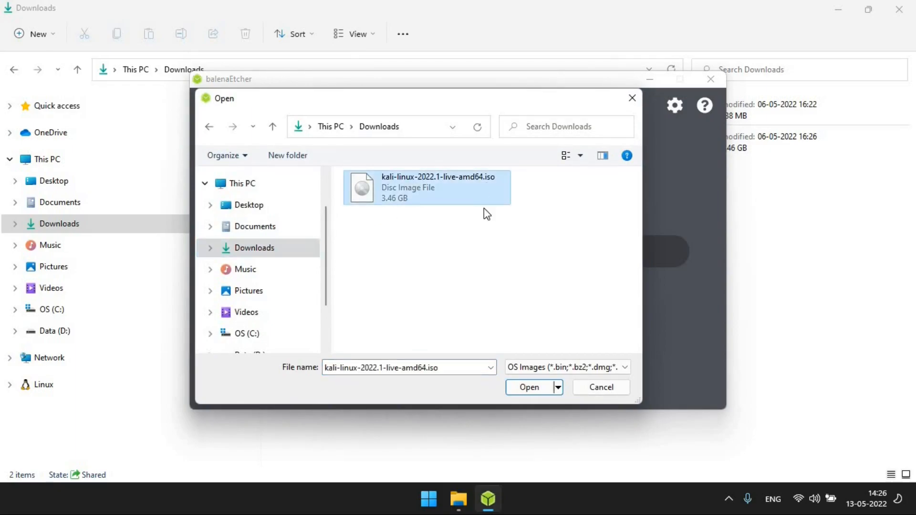
click(531, 388)
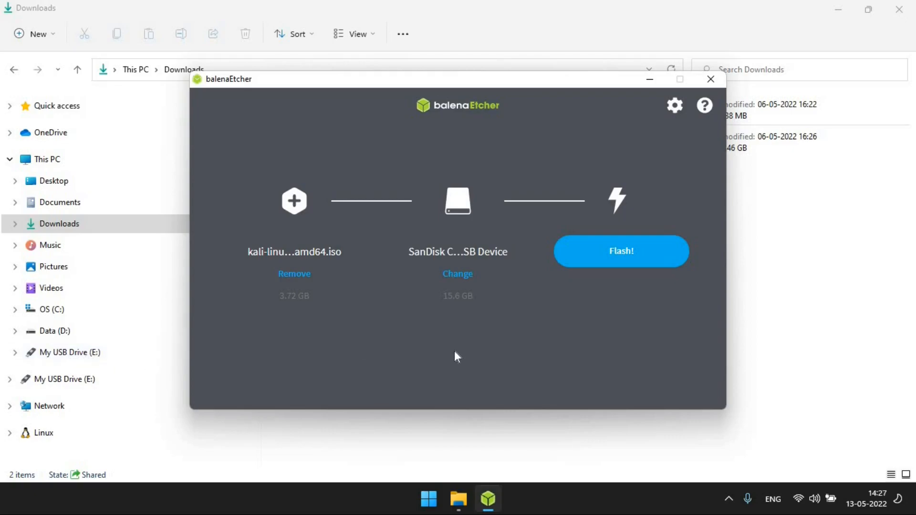
click(632, 256)
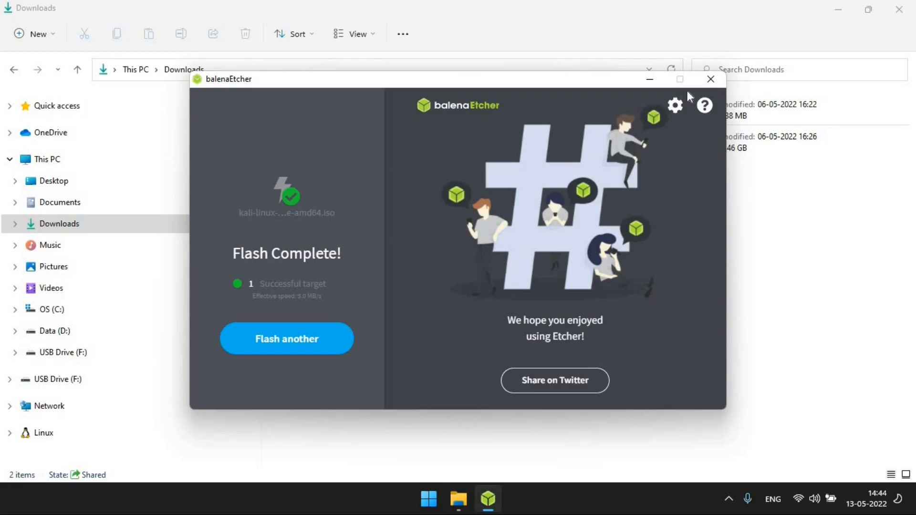
click(716, 79)
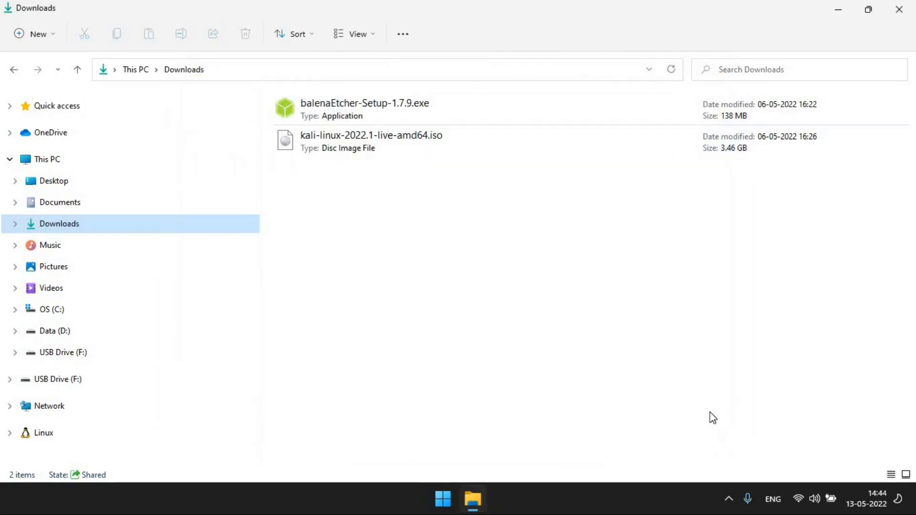